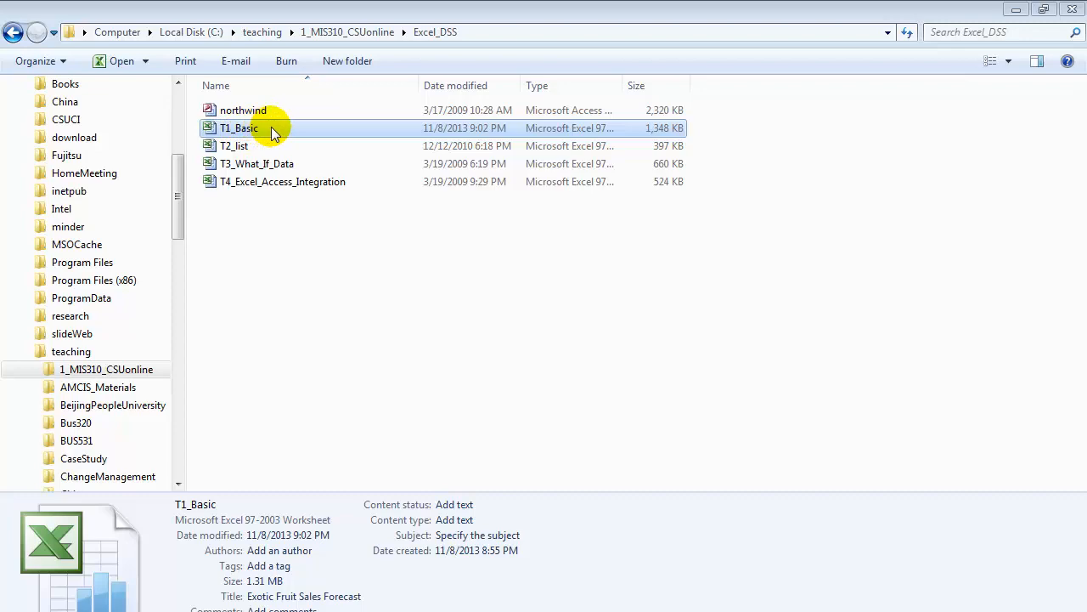
Open the T1_Basic workbook, look through its regional sales and MusicPlayerz sheets, and return to the letter-grade sheet.
double_click(271, 127)
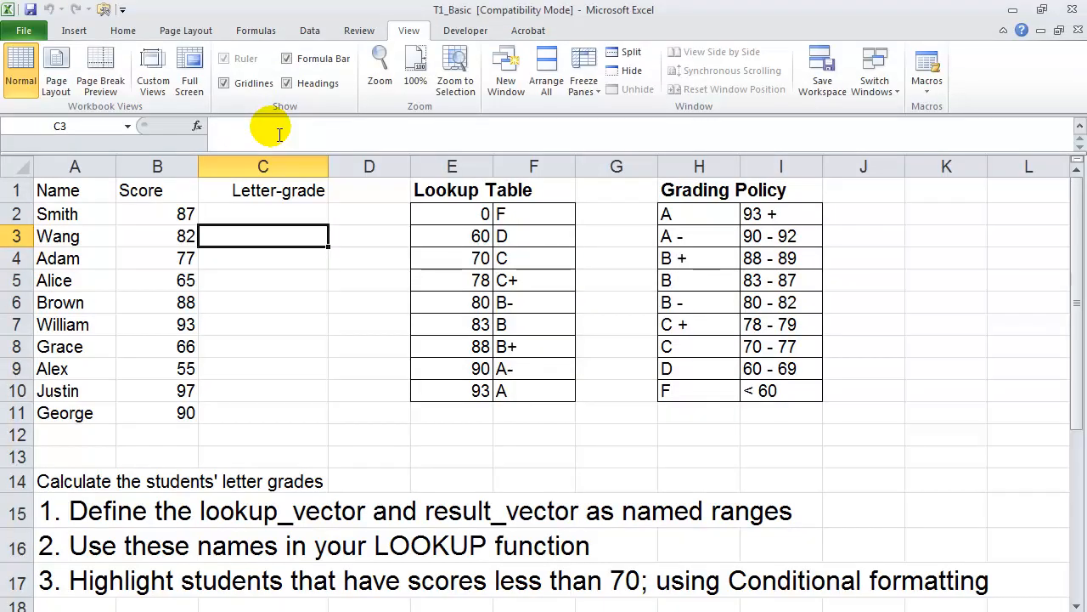
click(274, 610)
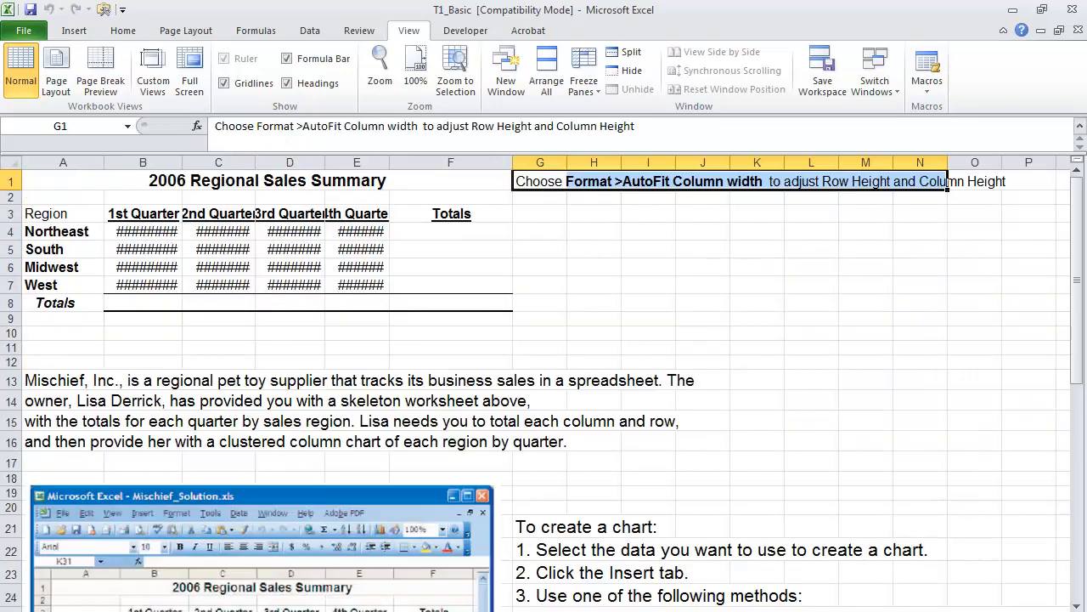
click(180, 610)
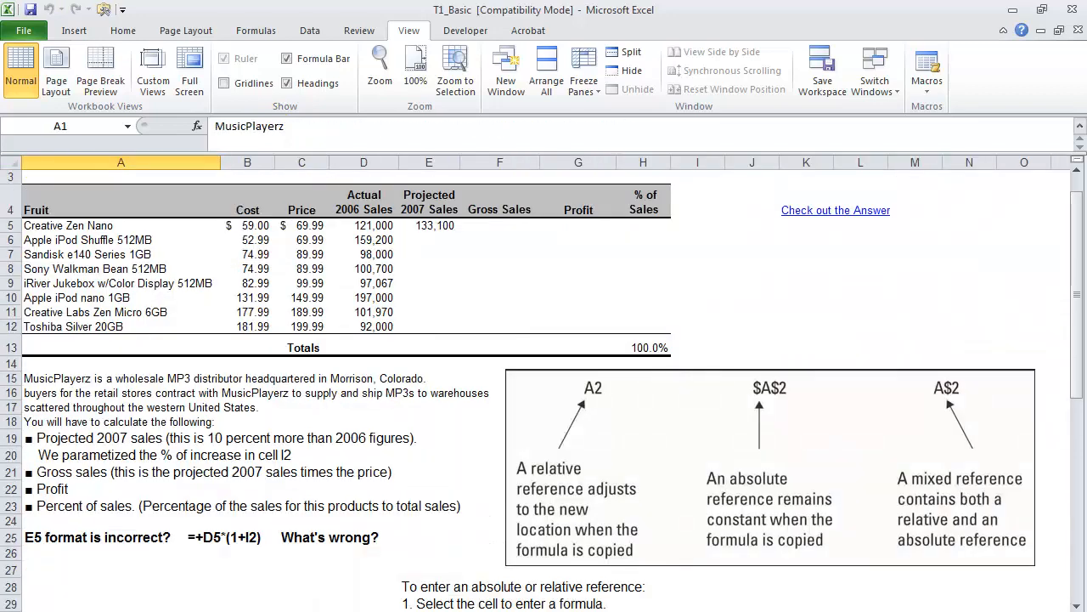
key(ctrl+Page_Down)
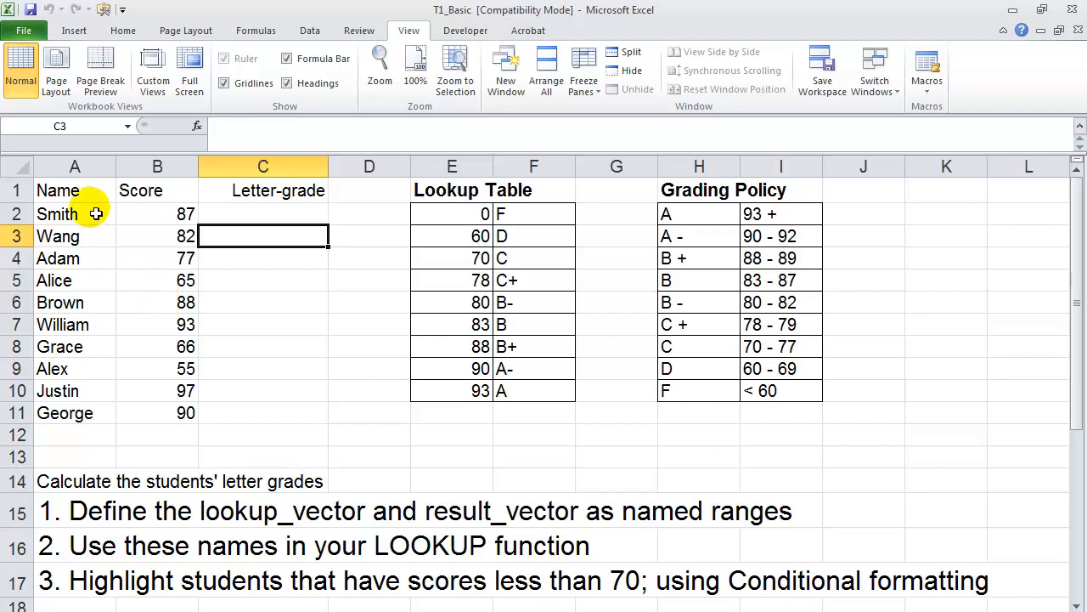
Examine the column headings, the student scores in B2:B11 and the grading policy in H2:I10.
drag(73, 192, 259, 192)
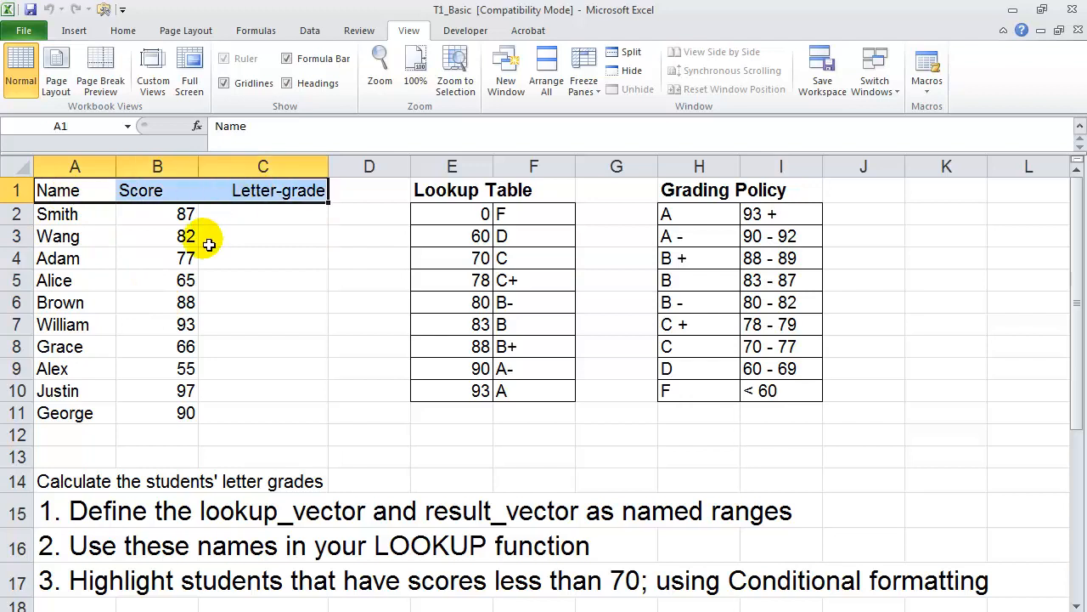
drag(153, 214, 165, 413)
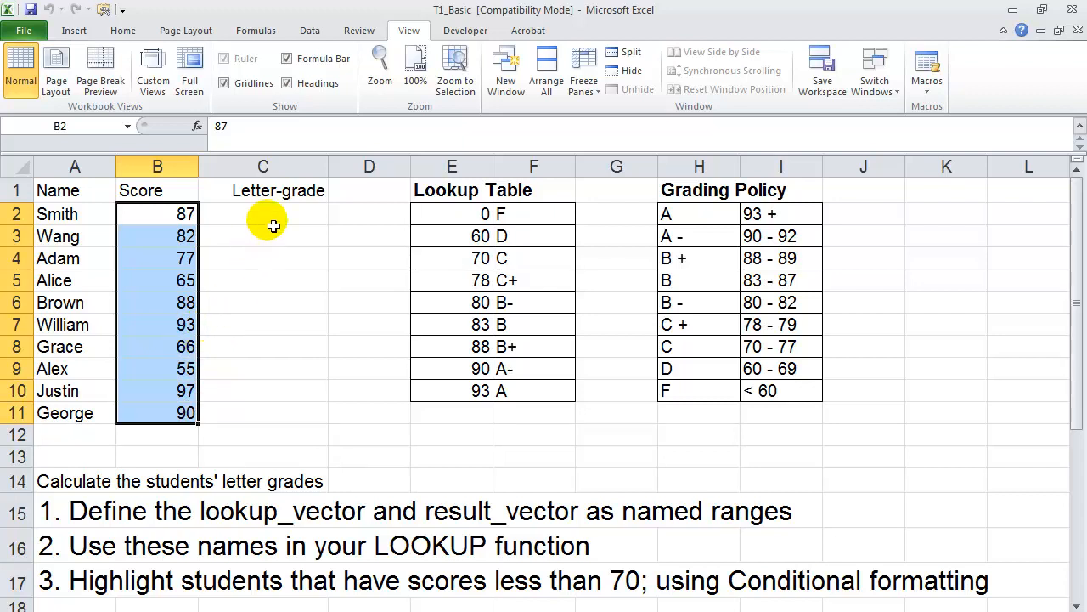
click(174, 215)
drag(174, 214, 185, 413)
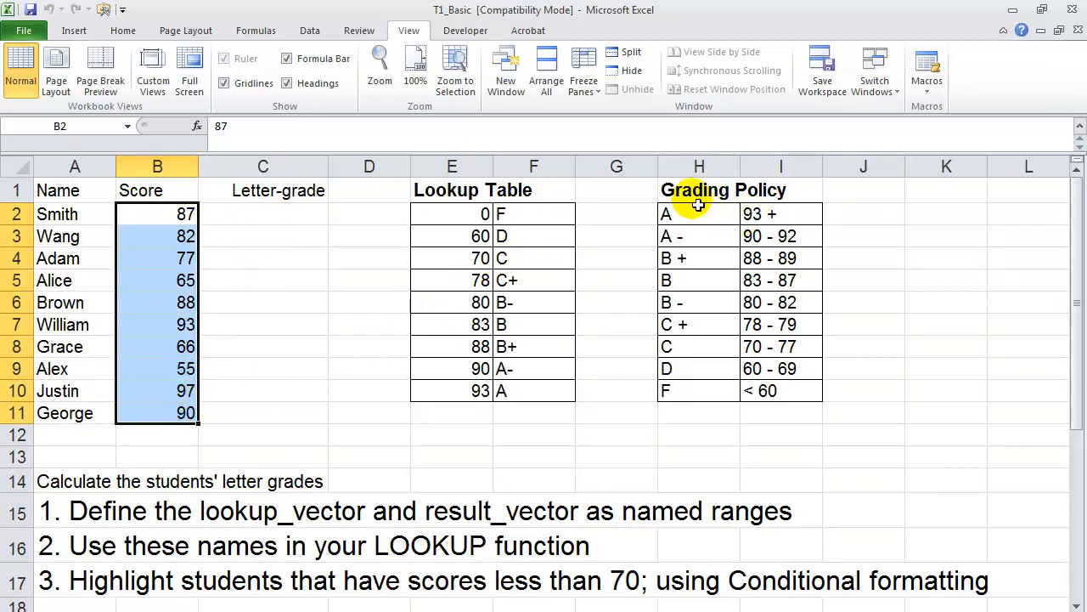
drag(684, 215, 753, 396)
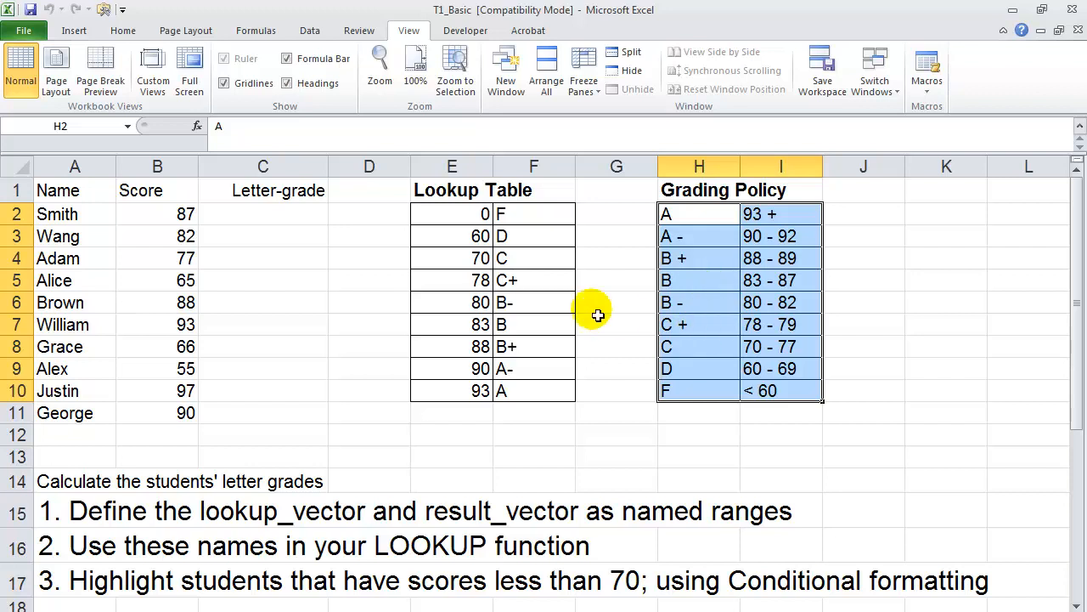
Examine the lookup table, comparing its score thresholds in E2:E10 with its letter grades in F2:F10.
drag(459, 196, 532, 391)
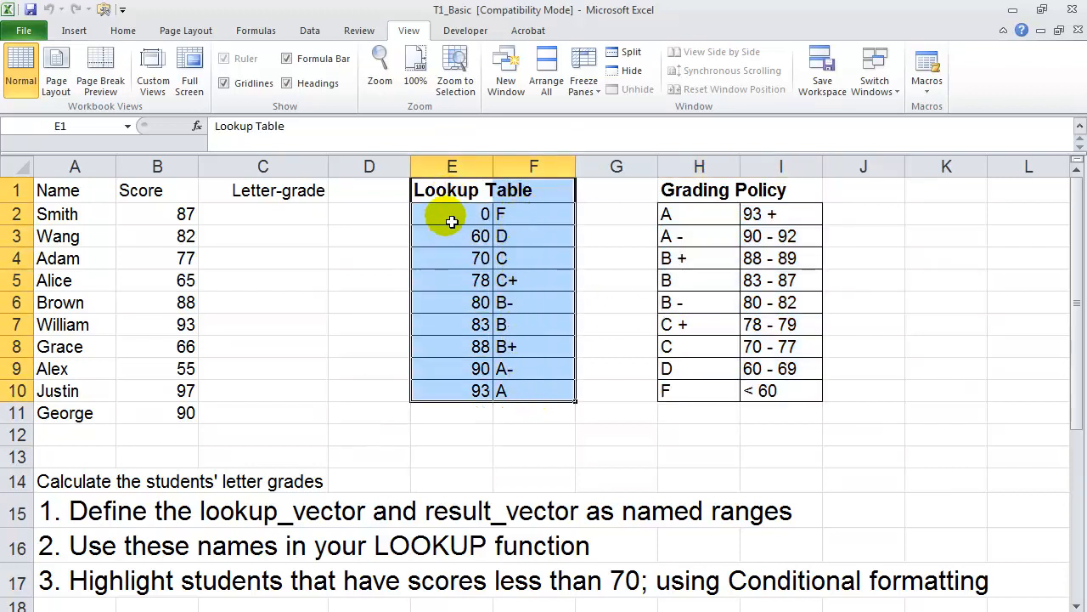
drag(444, 214, 461, 389)
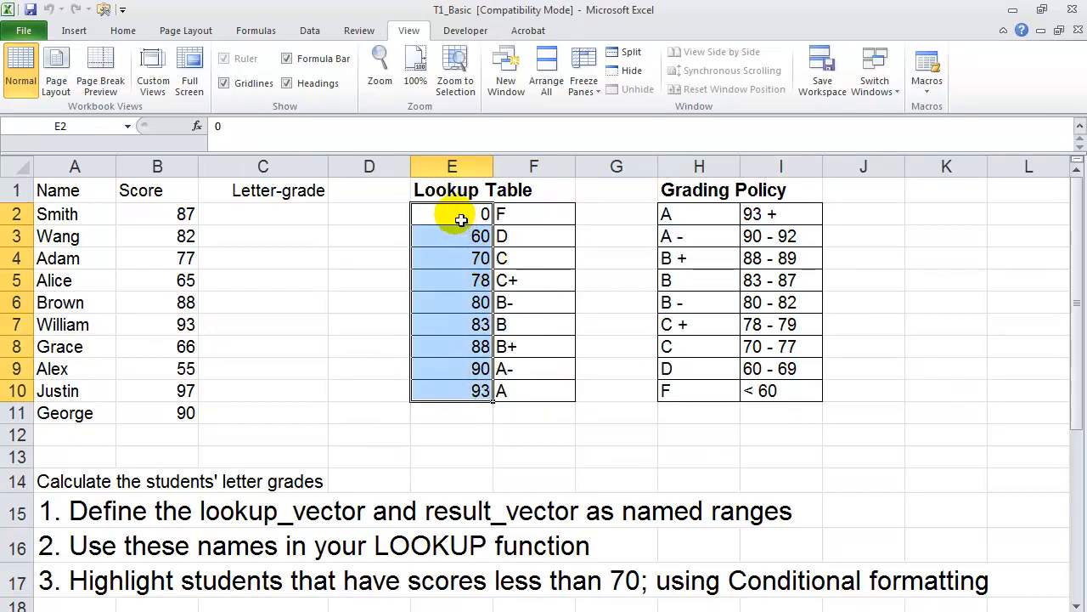
drag(462, 218, 480, 394)
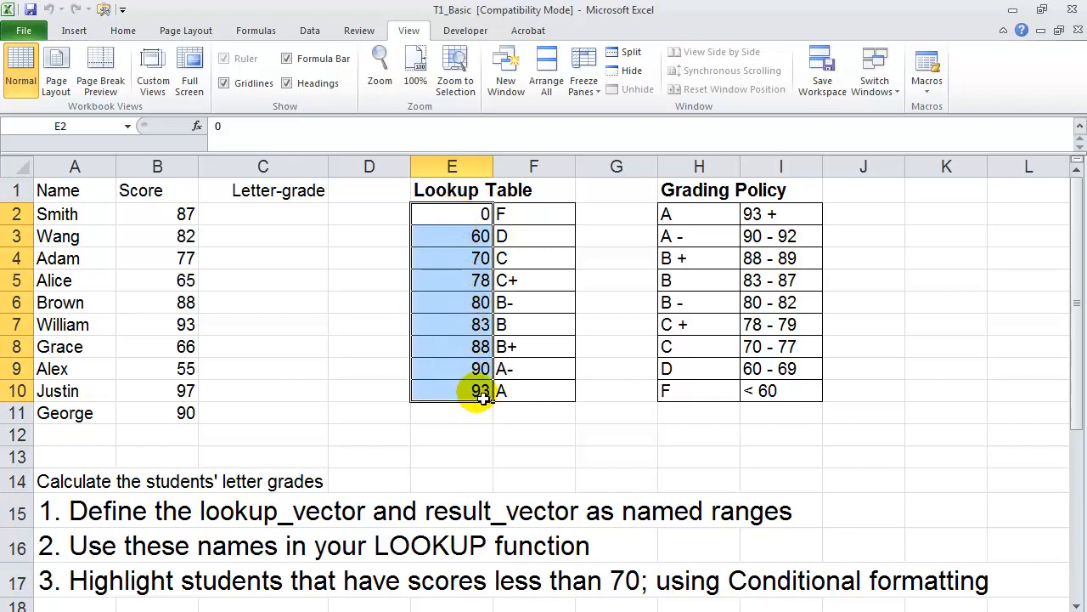
drag(517, 218, 515, 393)
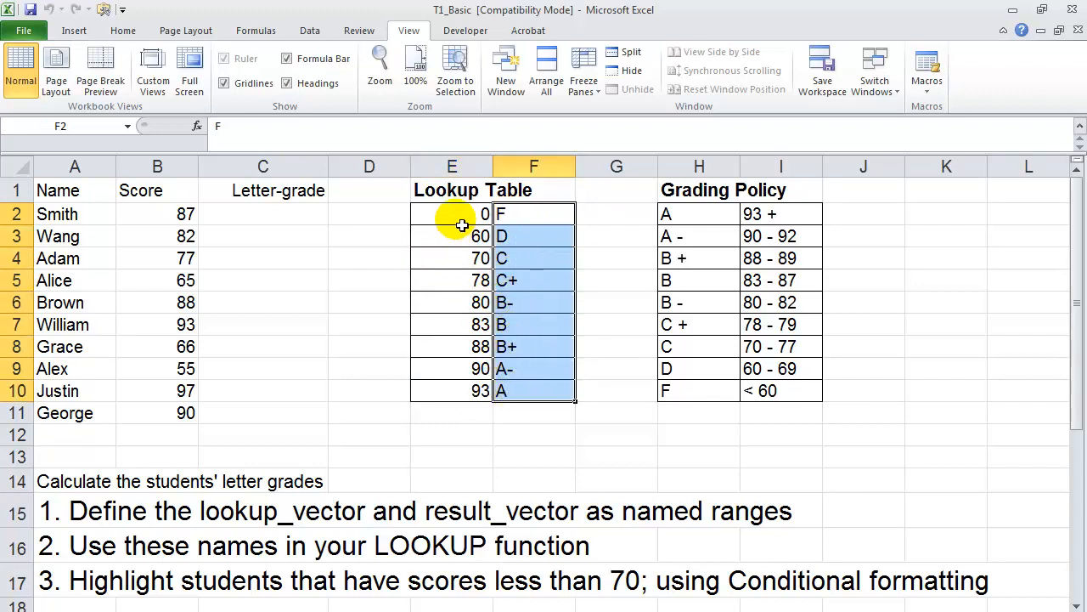
drag(459, 212, 475, 394)
Check how individual score thresholds in the lookup table correspond to the F, D, C+, B- and B letter grades.
click(526, 219)
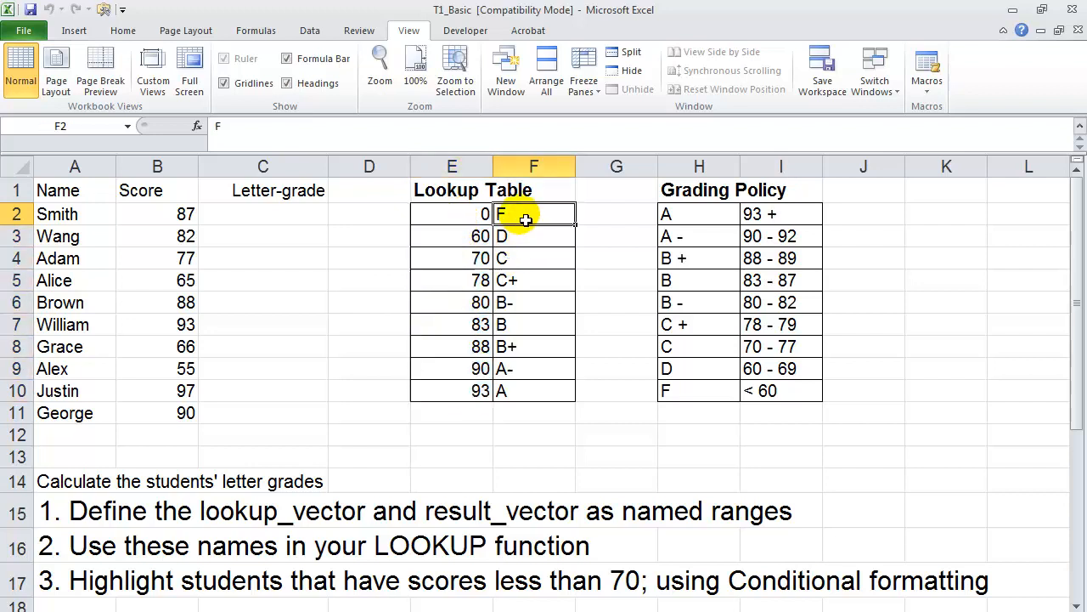
click(522, 245)
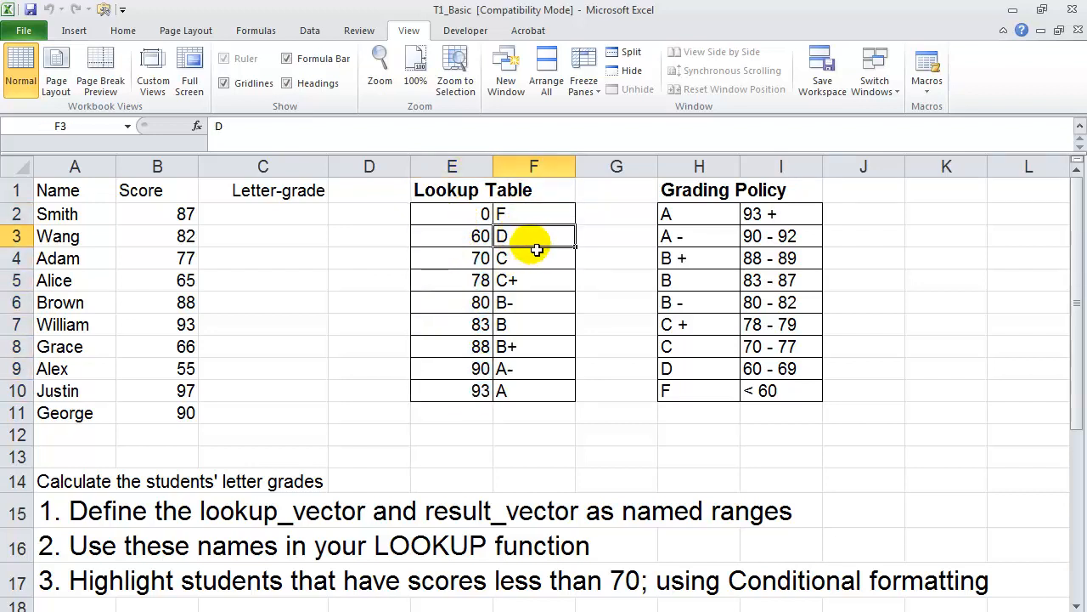
click(534, 281)
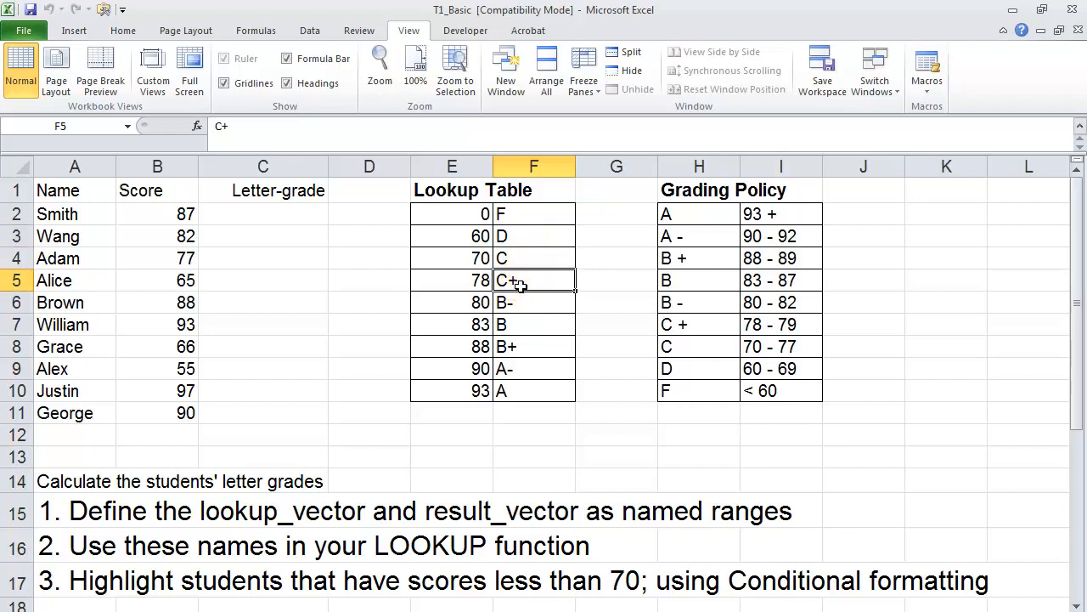
click(468, 287)
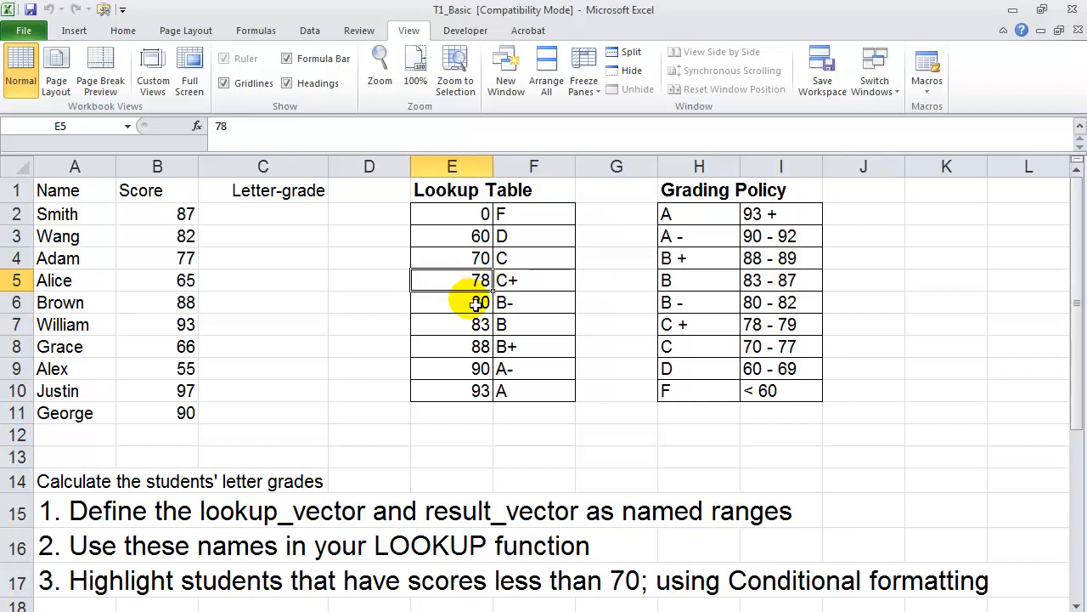
click(477, 306)
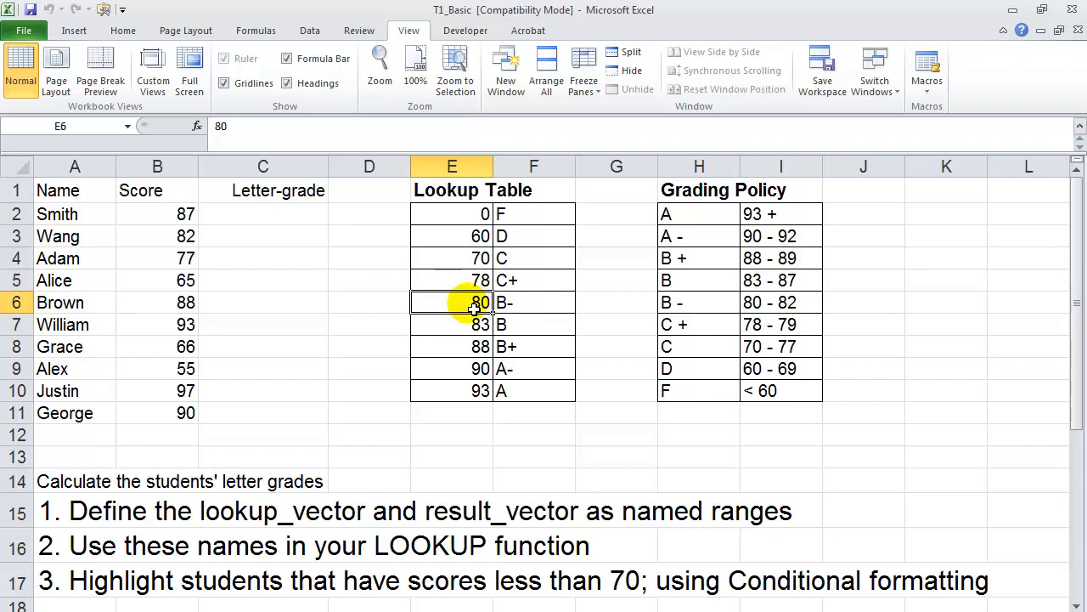
click(518, 286)
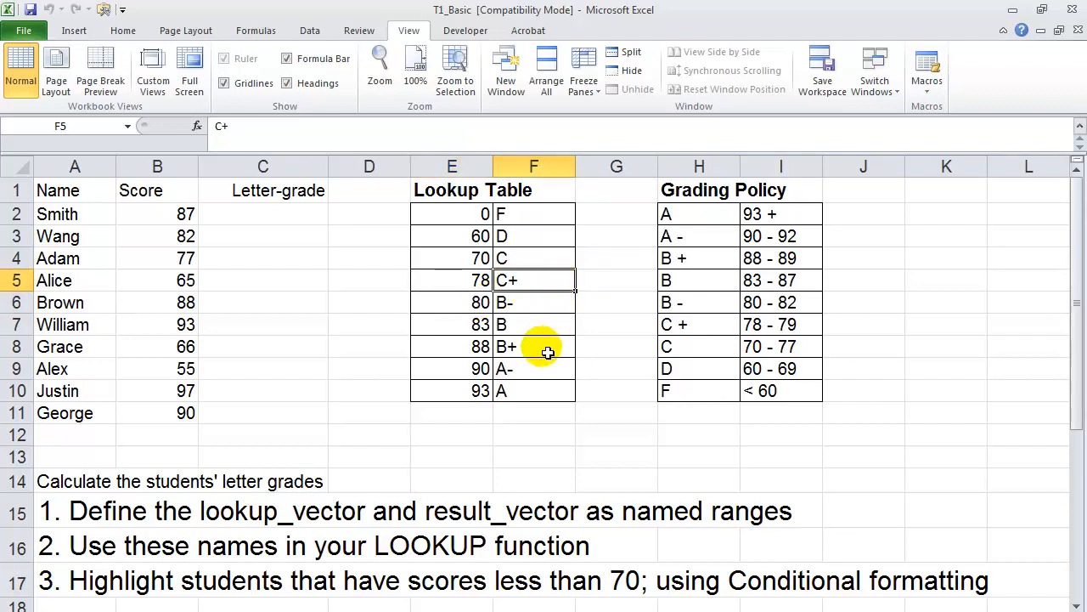
click(518, 328)
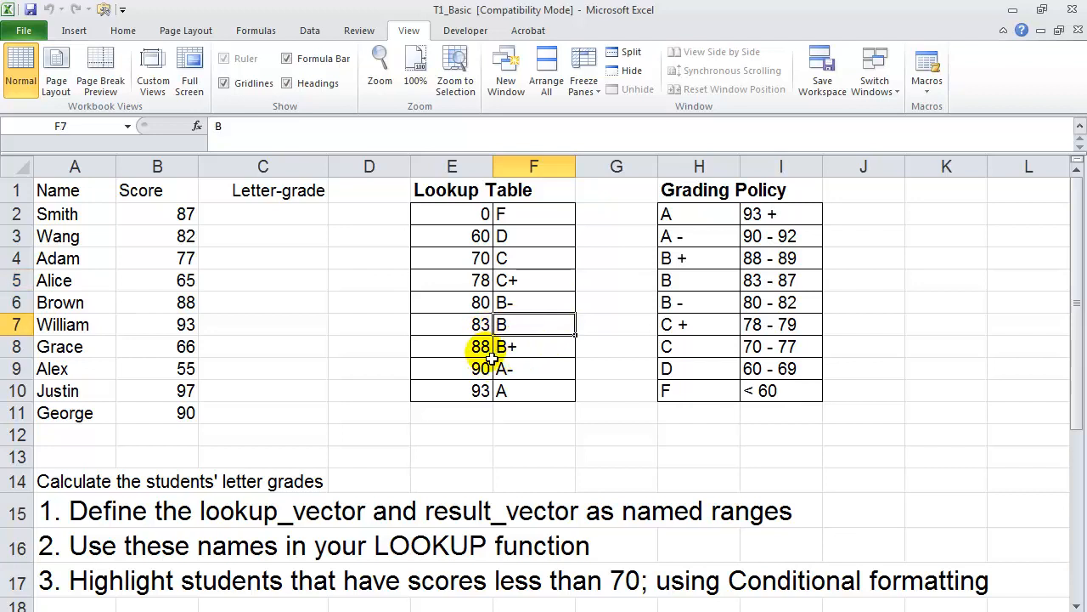
click(481, 347)
click(481, 328)
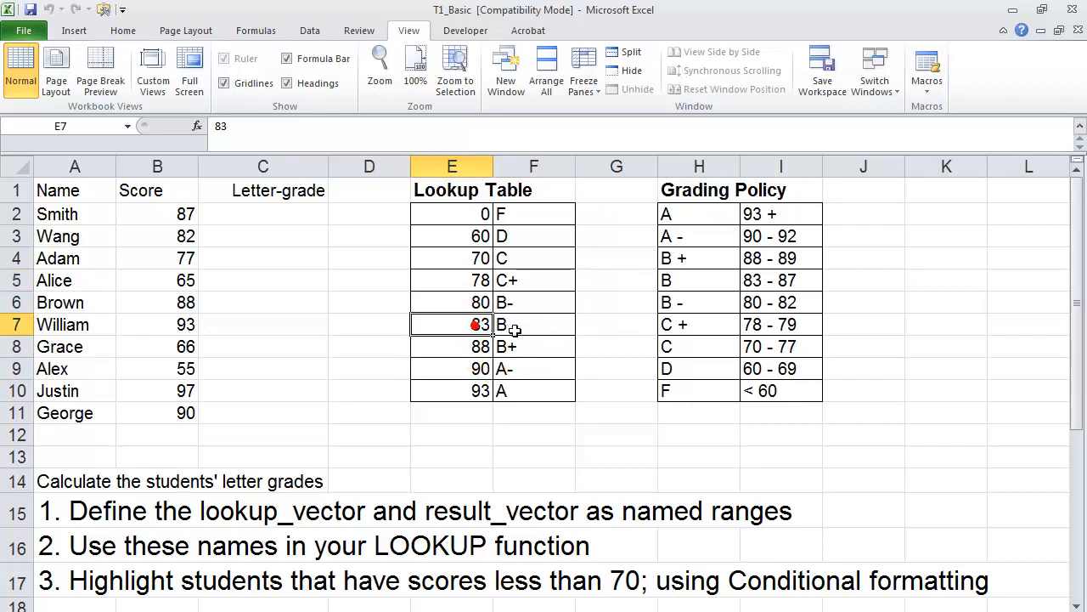
click(514, 325)
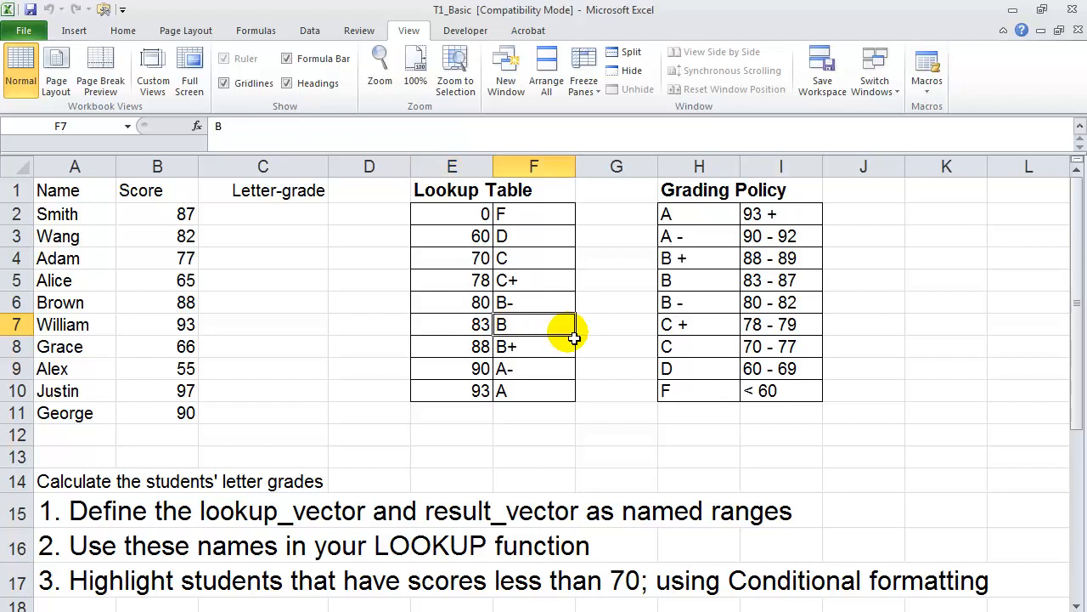
Enter the formula =+LOOKUP(B2, E2:E10, F2:F10) in C2 to get the first student's letter grade.
click(270, 219)
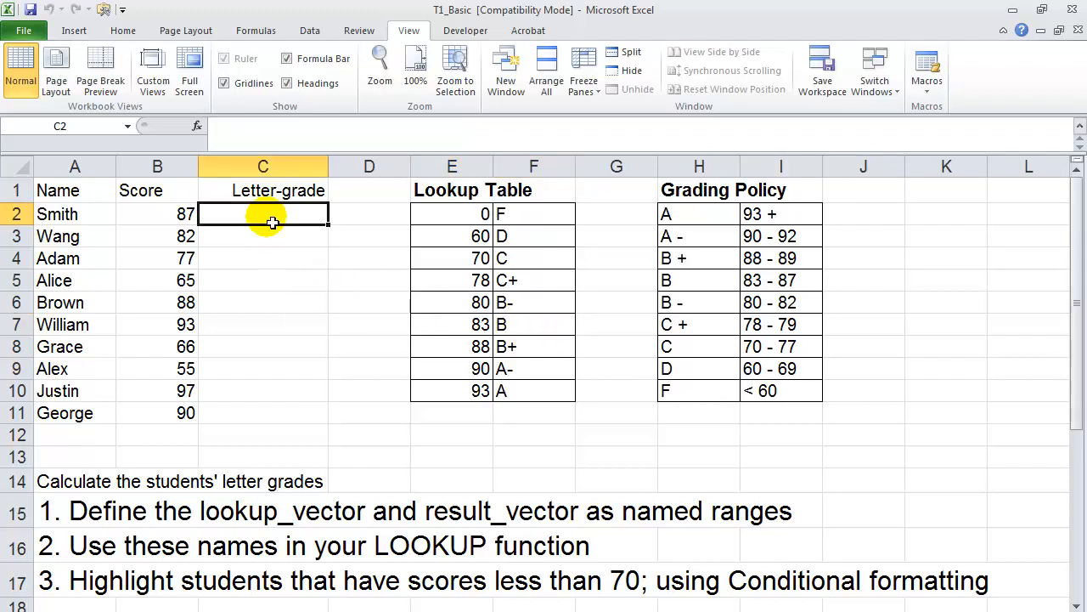
click(236, 129)
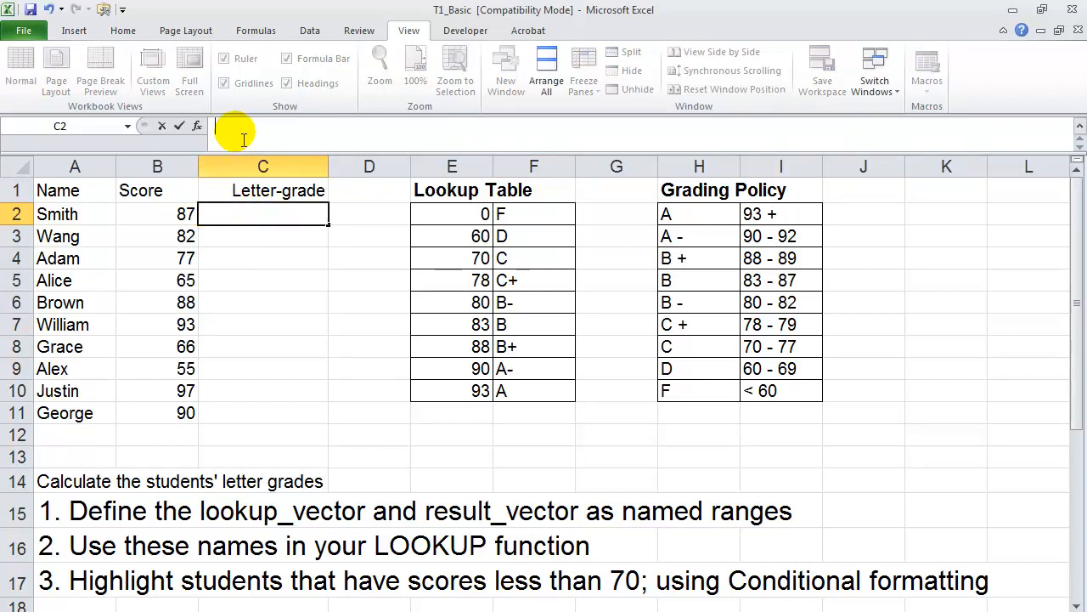
text(=+l)
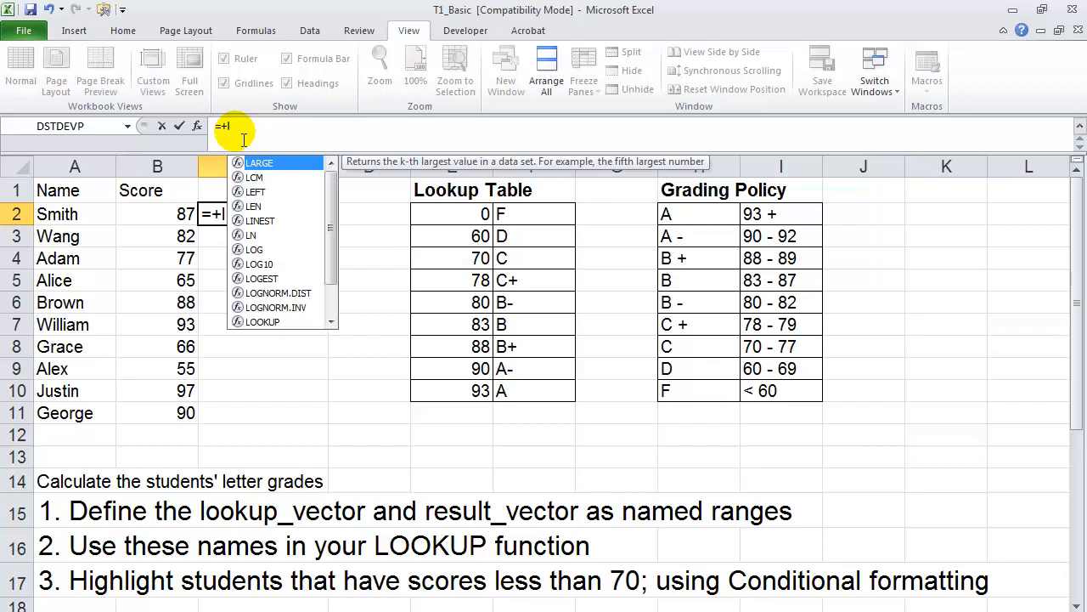
text(oo)
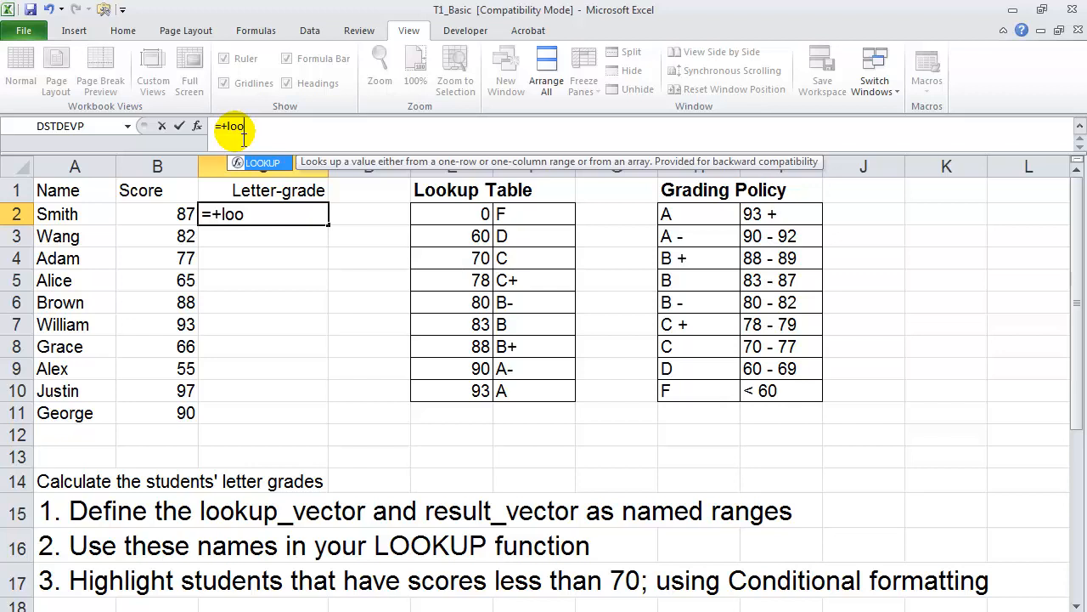
key(Tab)
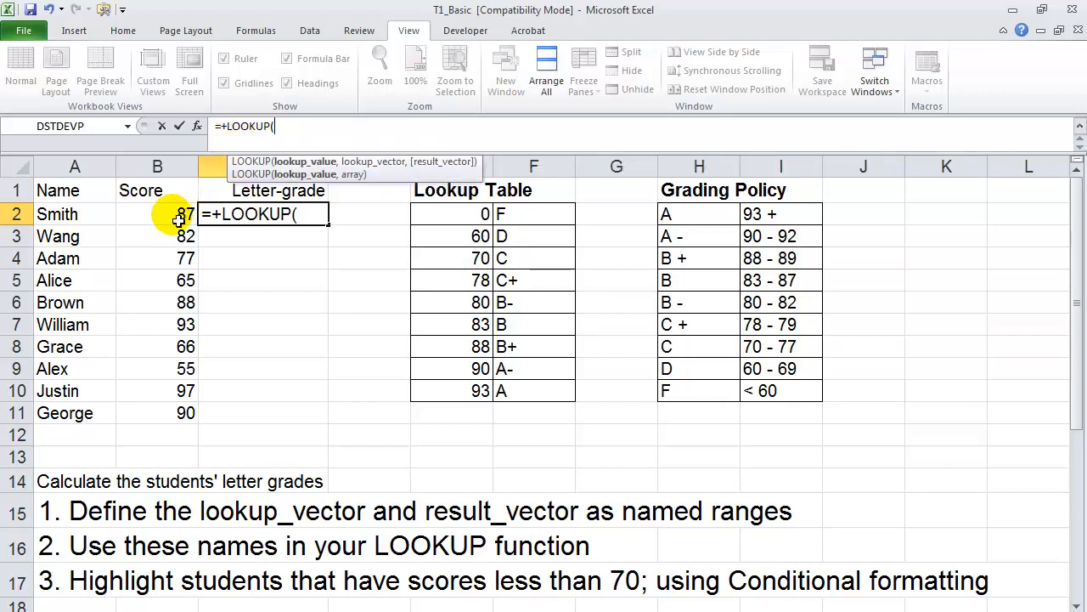
click(182, 216)
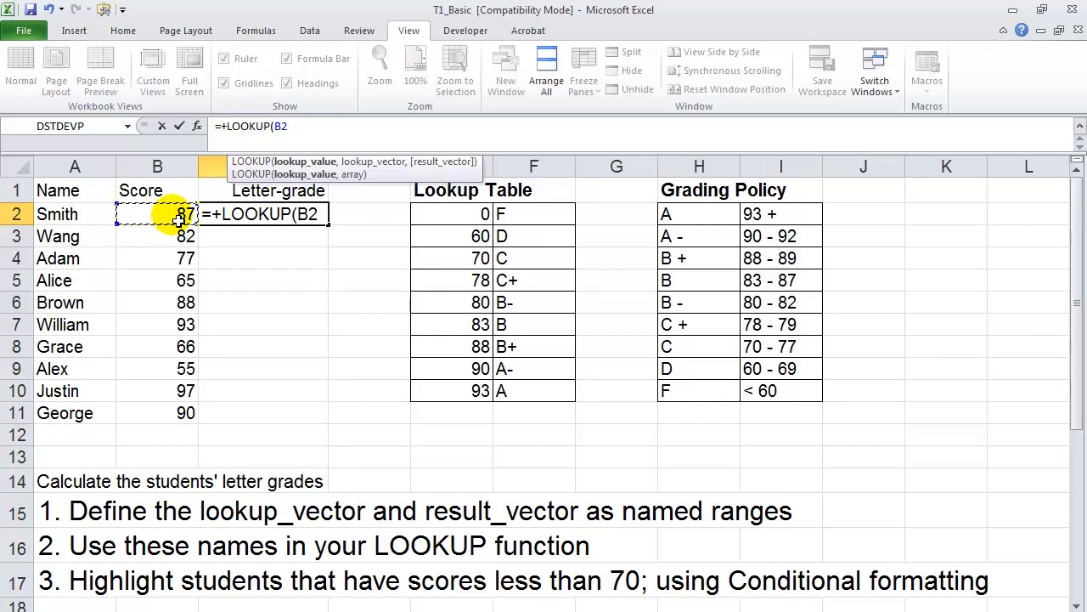
text(,)
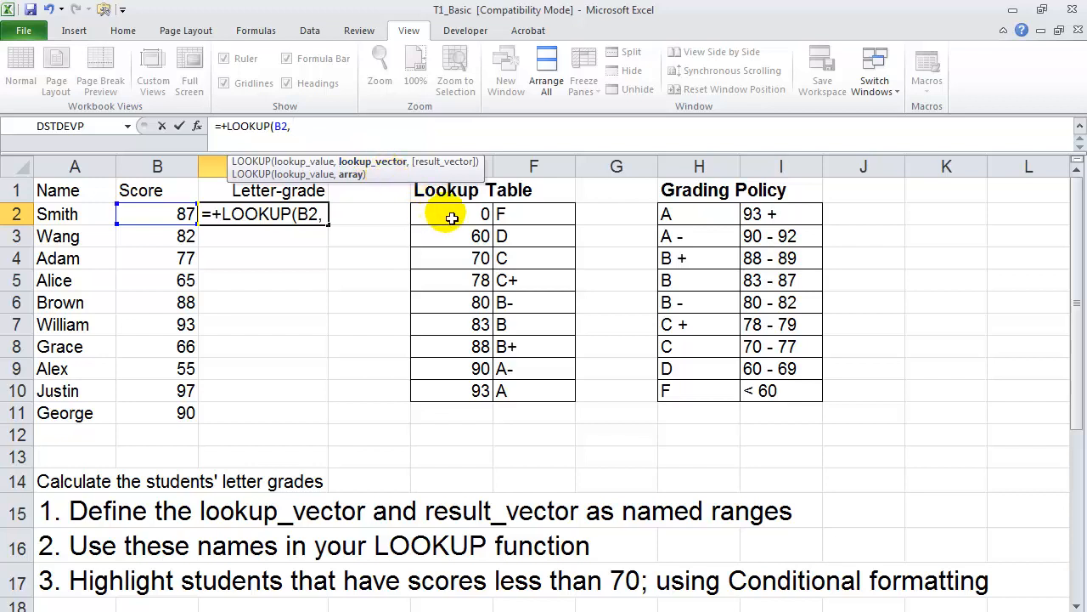
drag(451, 218, 461, 393)
text(,)
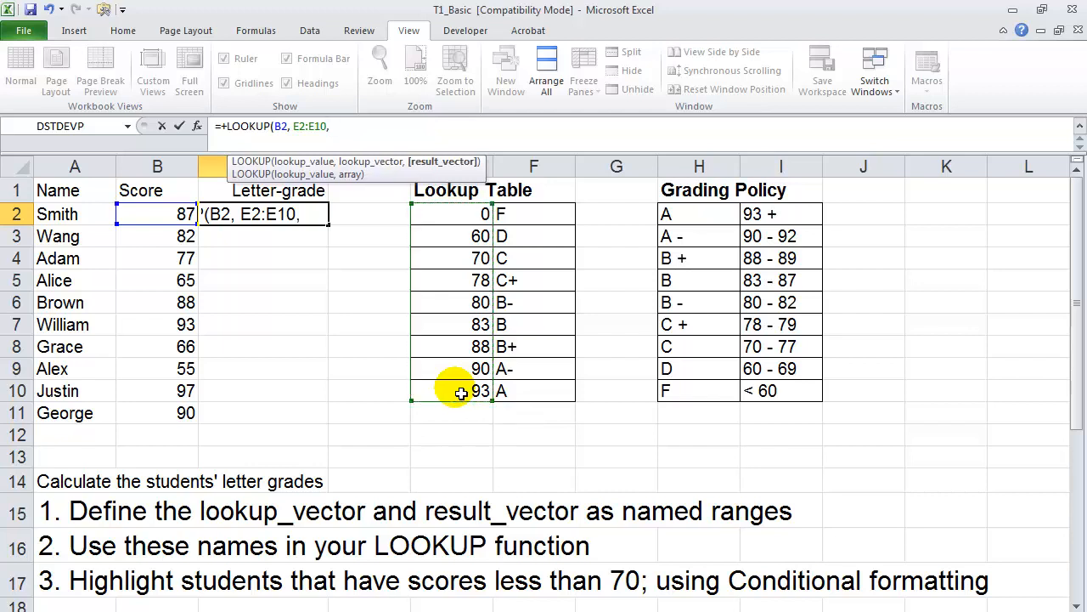
drag(518, 214, 537, 402)
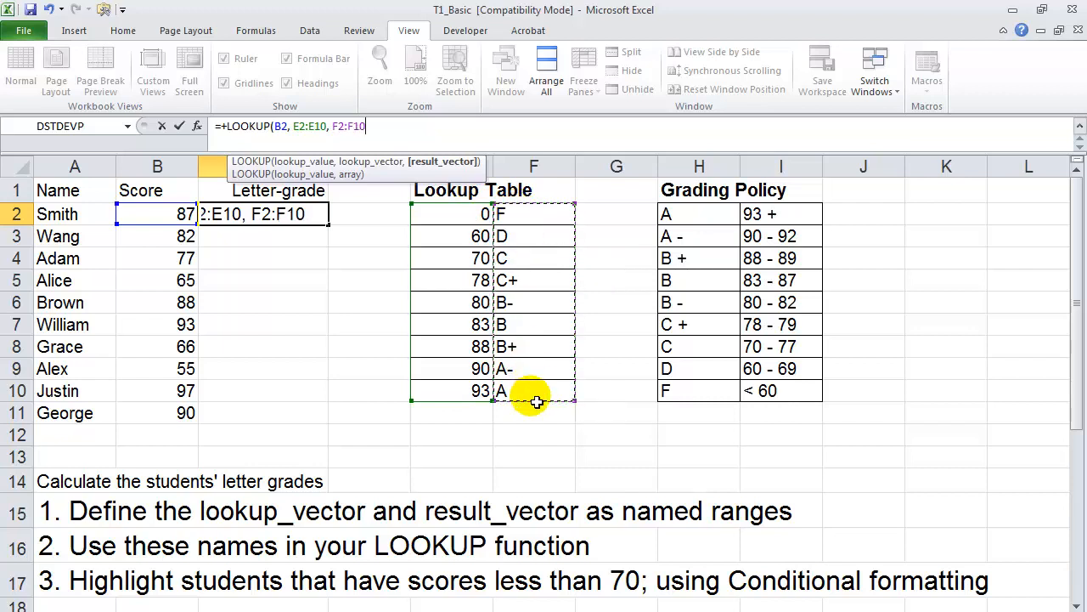
text())
key(Return)
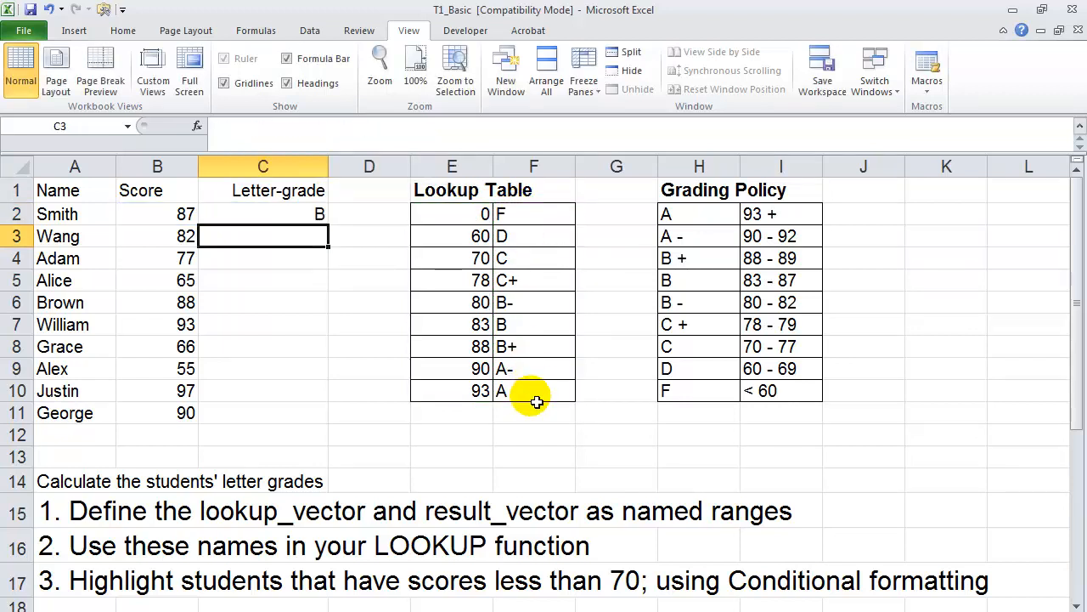
Copy the LOOKUP formula from C2 down the Letter-grade column to C11.
click(292, 215)
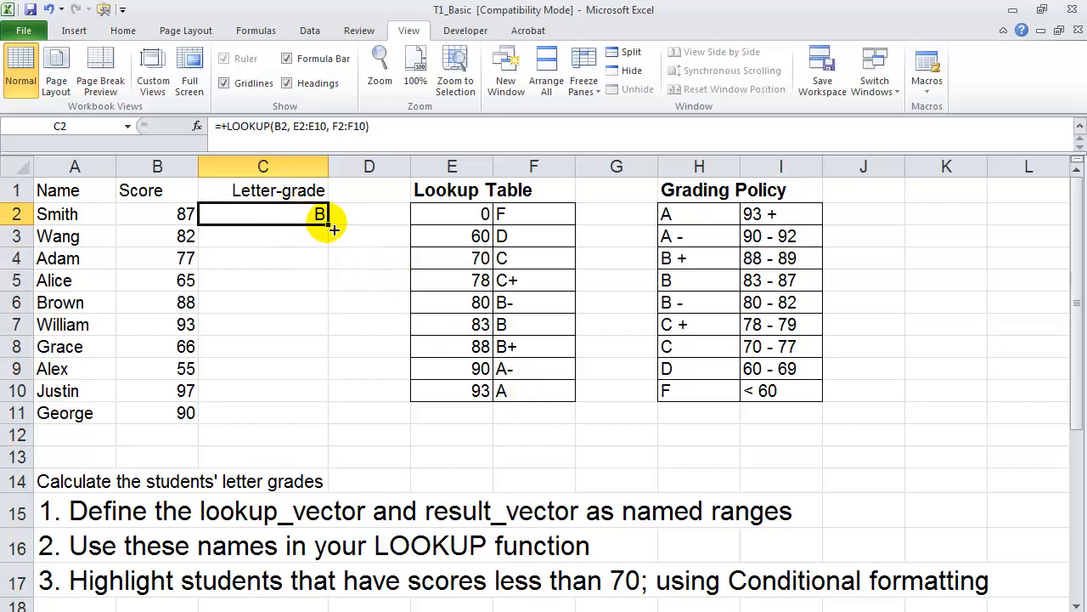
drag(327, 223, 337, 427)
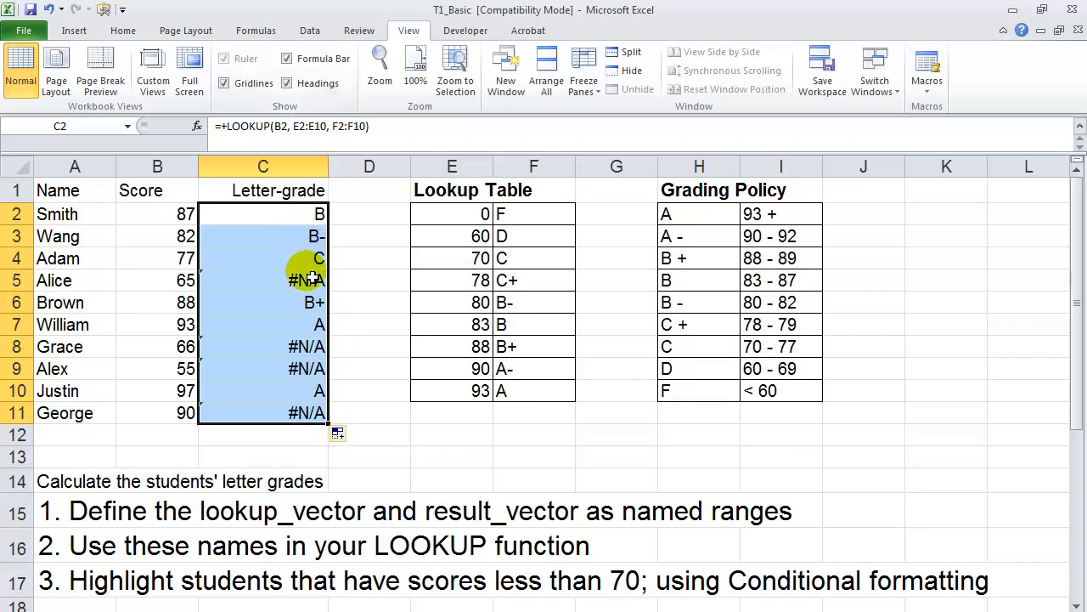
Examine the lookup_vector reference in the LOOKUP formula copied to C11.
click(303, 412)
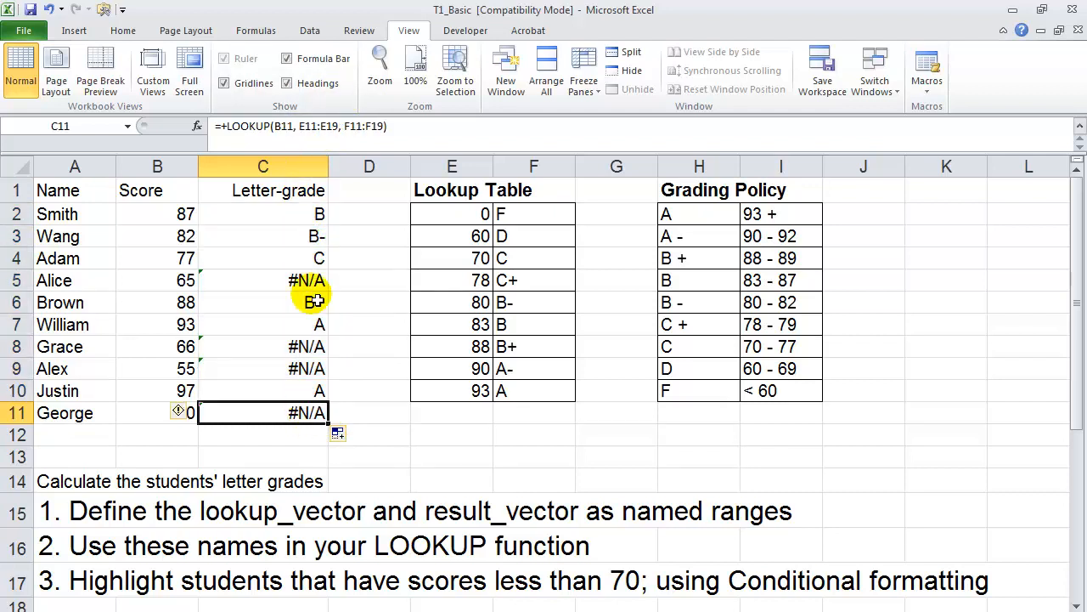
drag(298, 126, 339, 127)
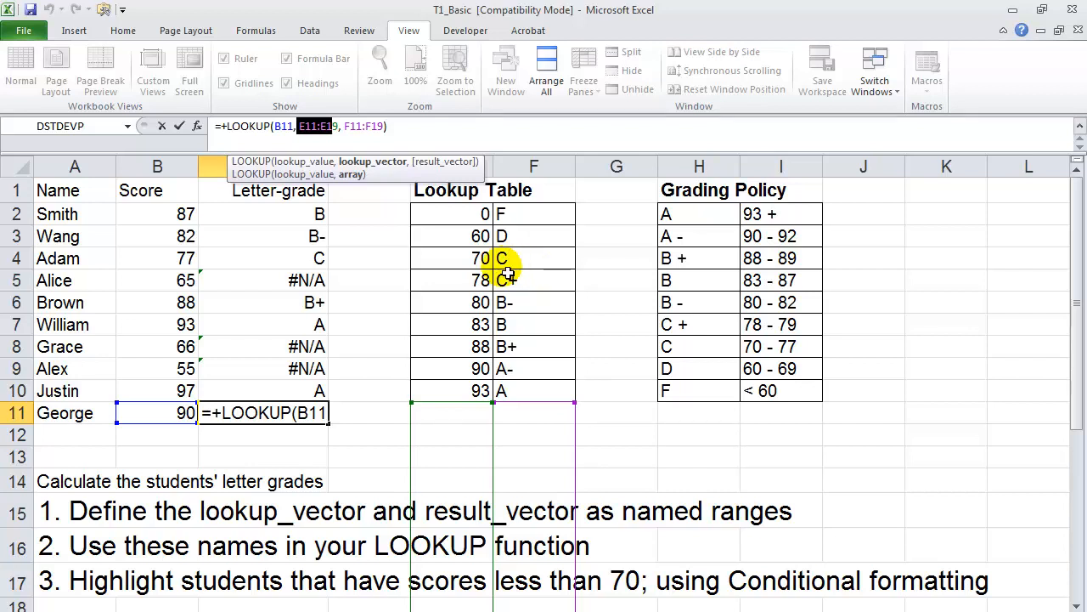
drag(285, 236, 302, 425)
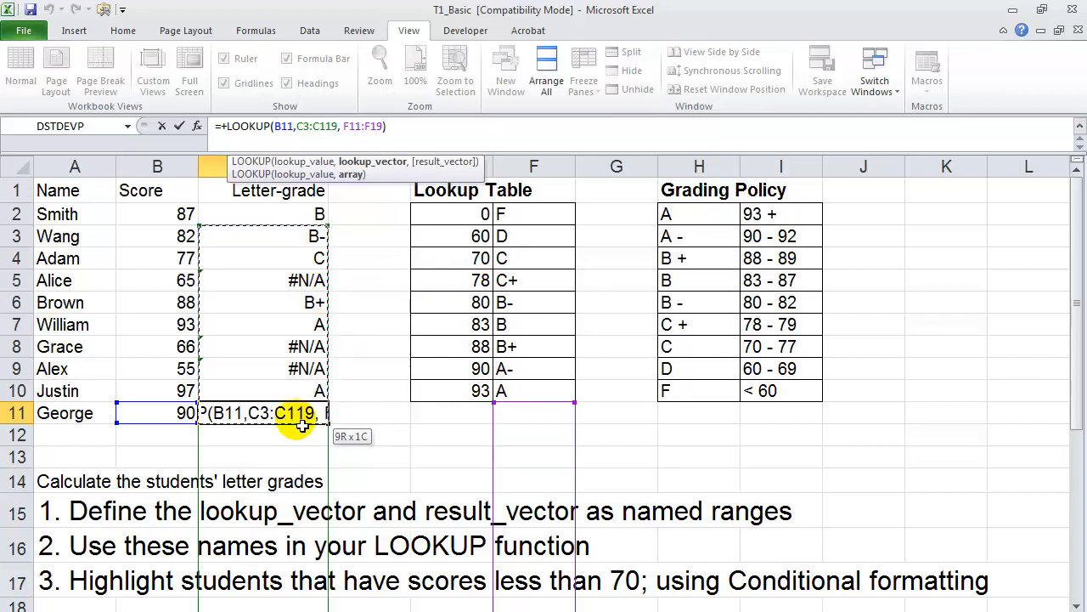
Undo the range change in C11's formula and the copying of the LOOKUP formula down from C2.
click(48, 10)
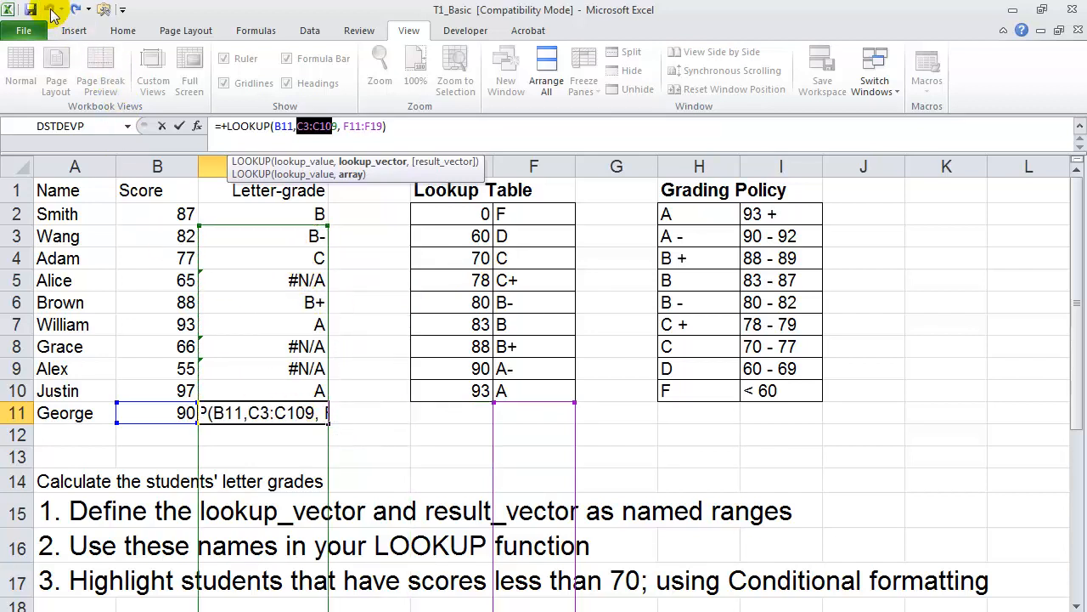
click(51, 12)
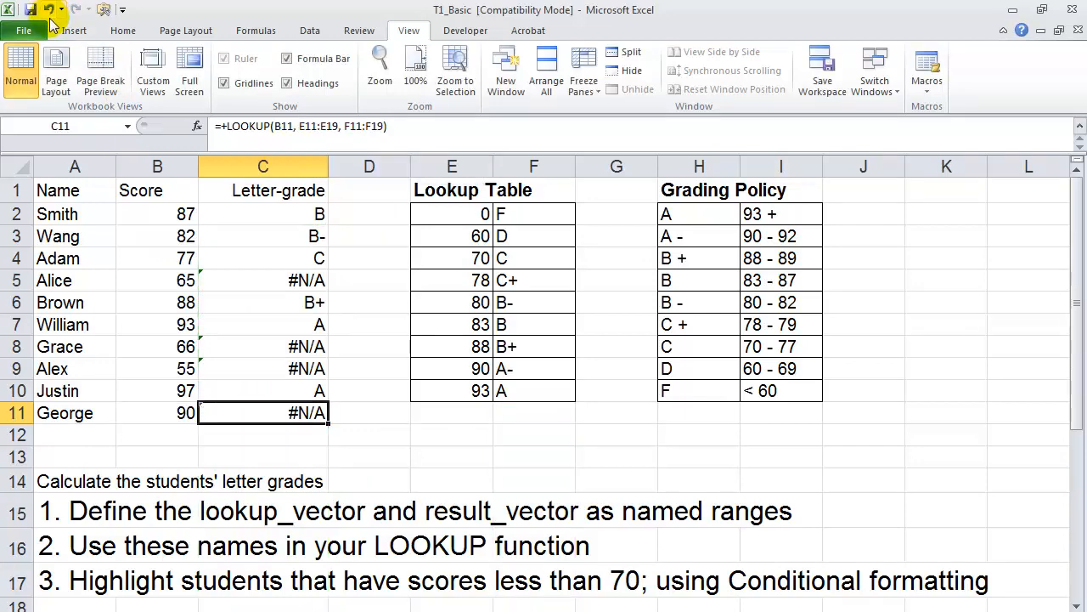
click(51, 12)
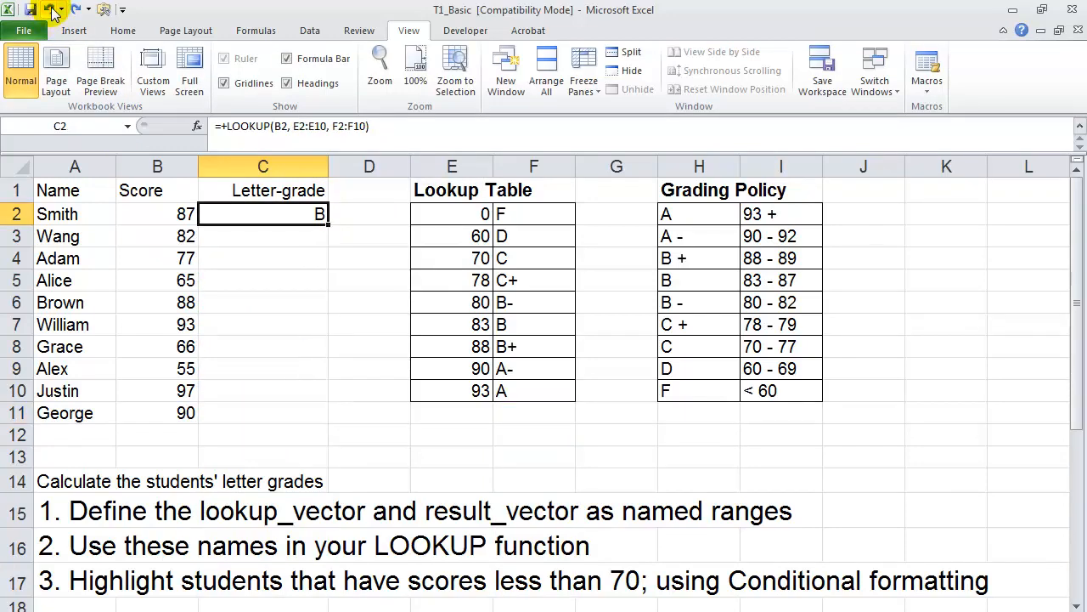
Make the lookup ranges in C2's LOOKUP formula absolute as $E$2:$E$10 and $F$2:$F$10, and copy it down to C11.
click(304, 216)
click(301, 134)
drag(293, 127, 332, 129)
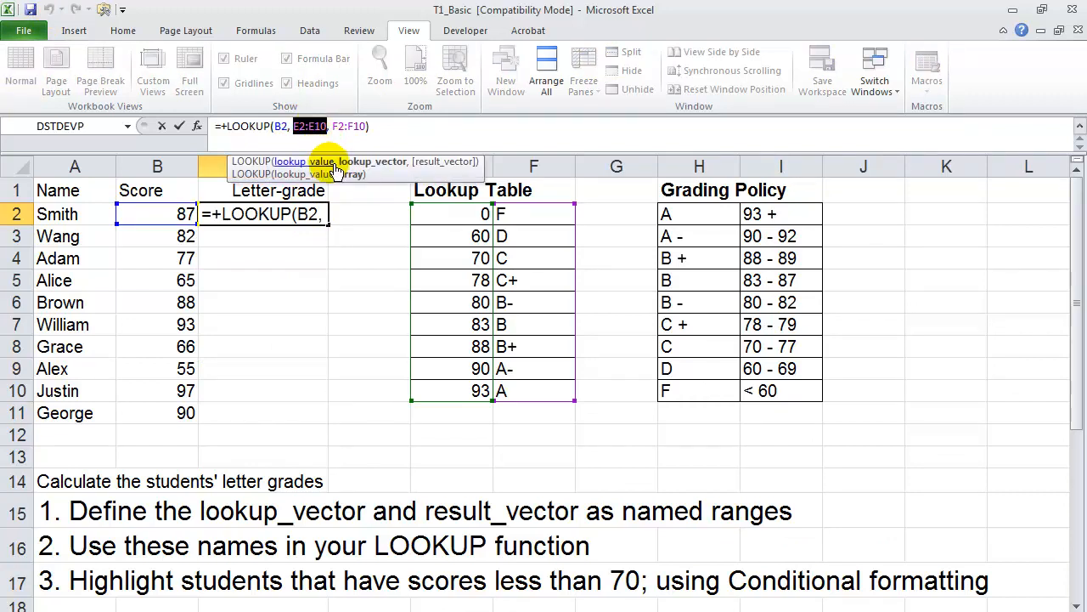
key(F4)
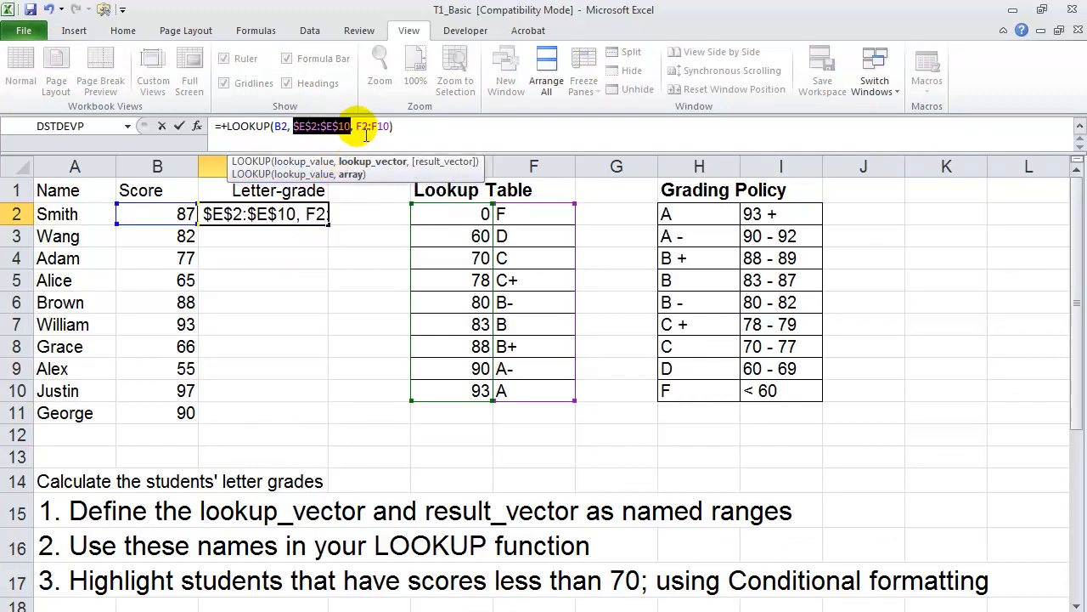
drag(357, 127, 390, 127)
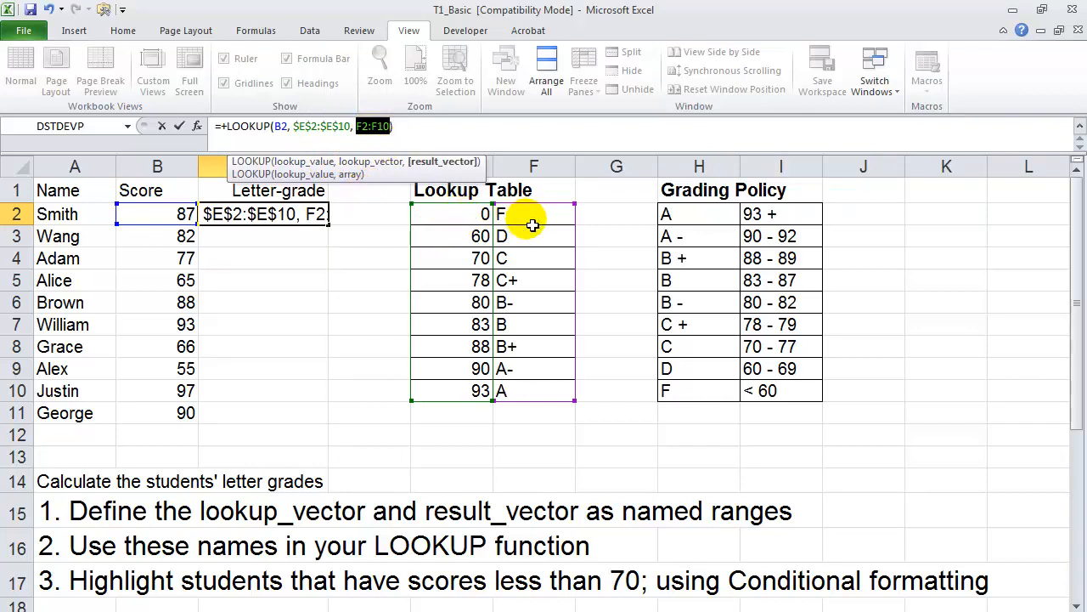
key(F4)
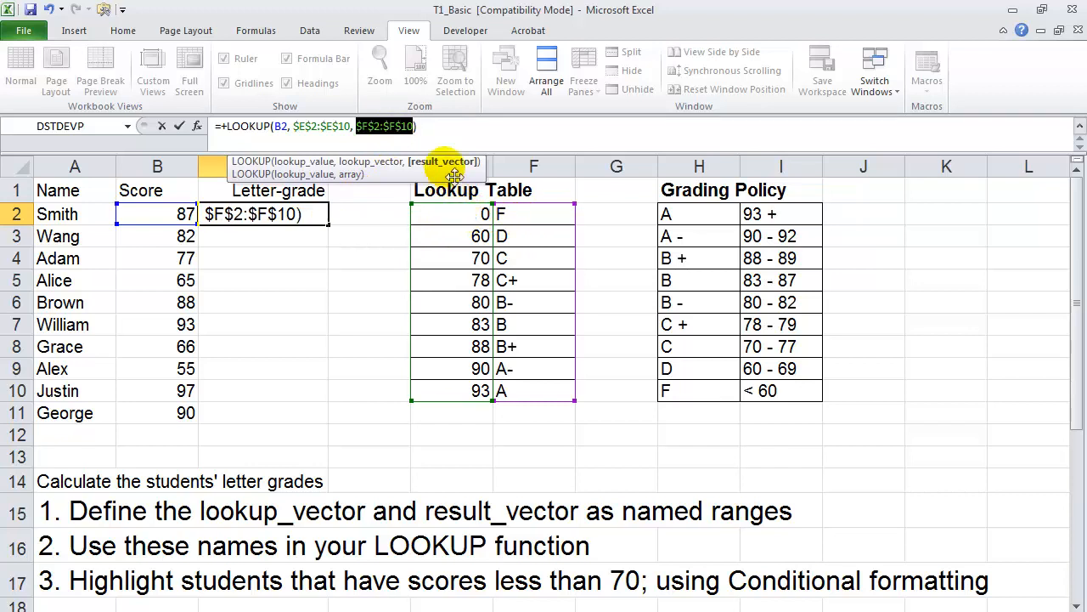
click(442, 129)
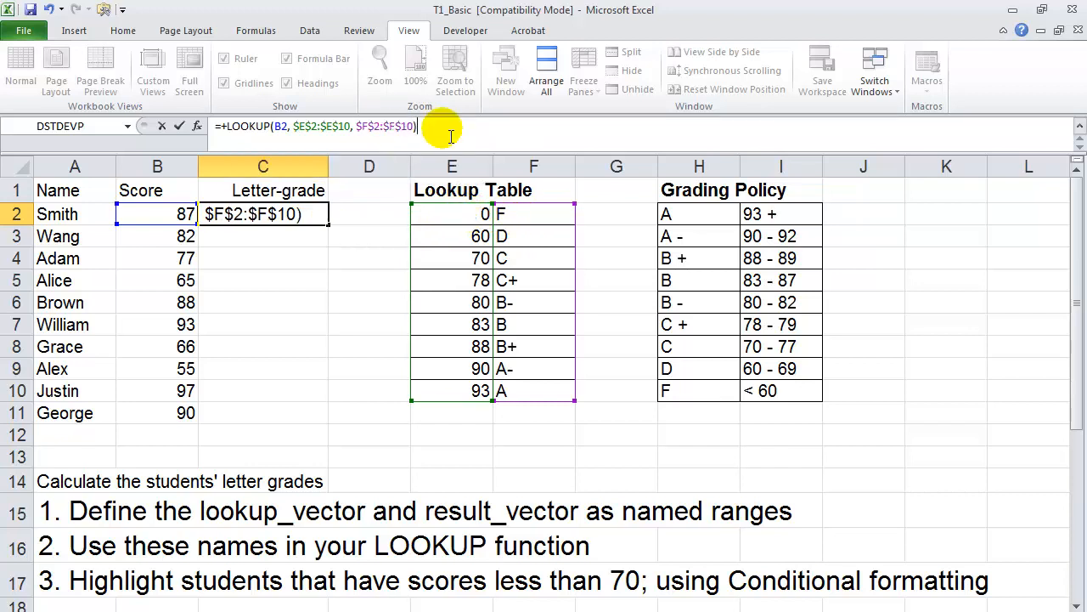
key(Return)
click(297, 221)
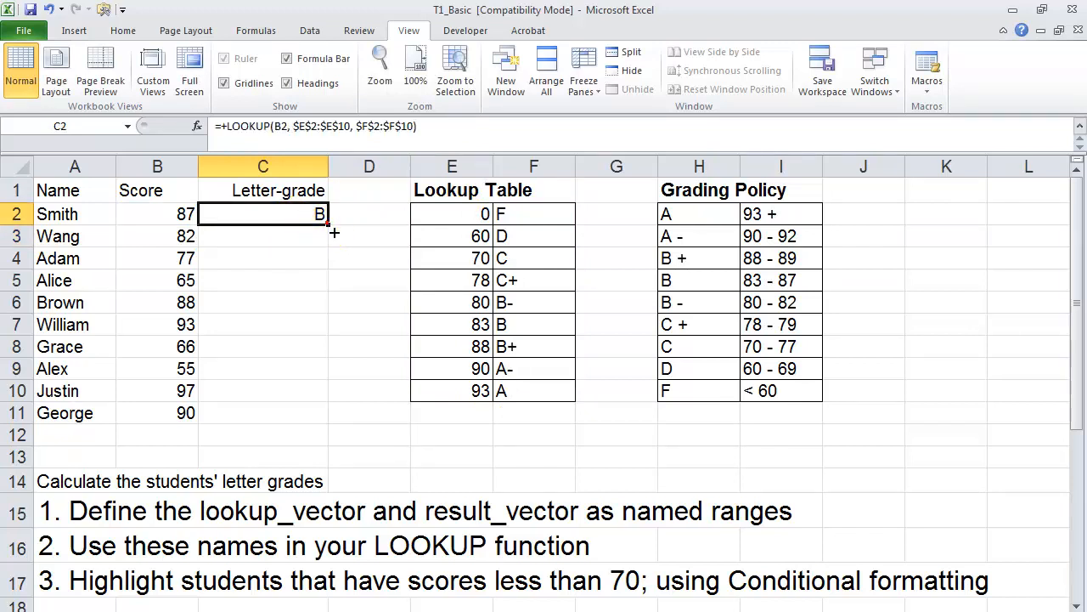
drag(335, 232, 328, 425)
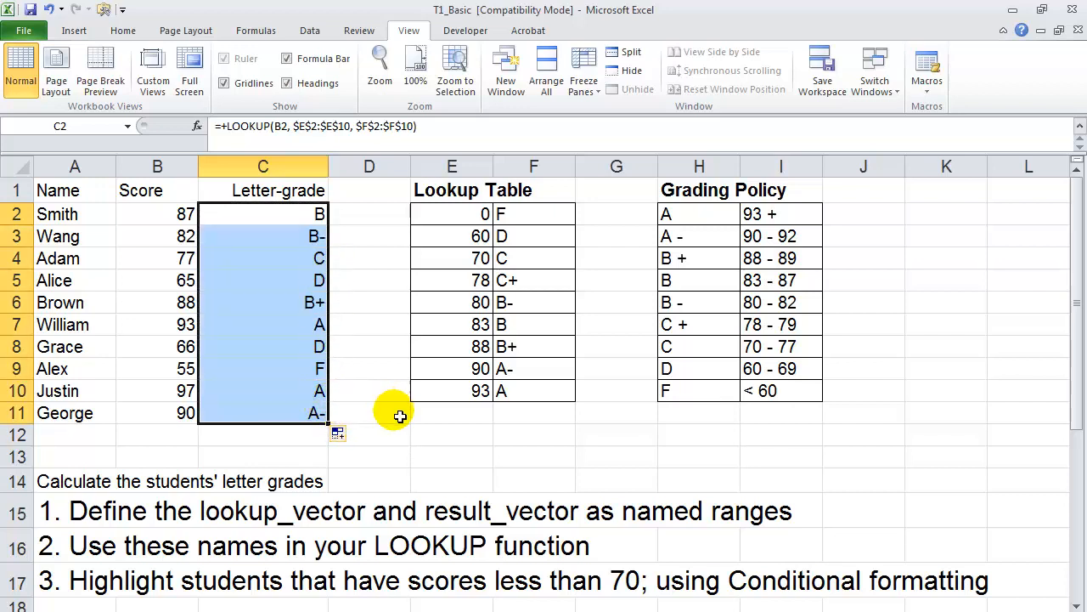
Check the references in the copied LOOKUP formulas cell by cell from C11 up to C5.
click(301, 412)
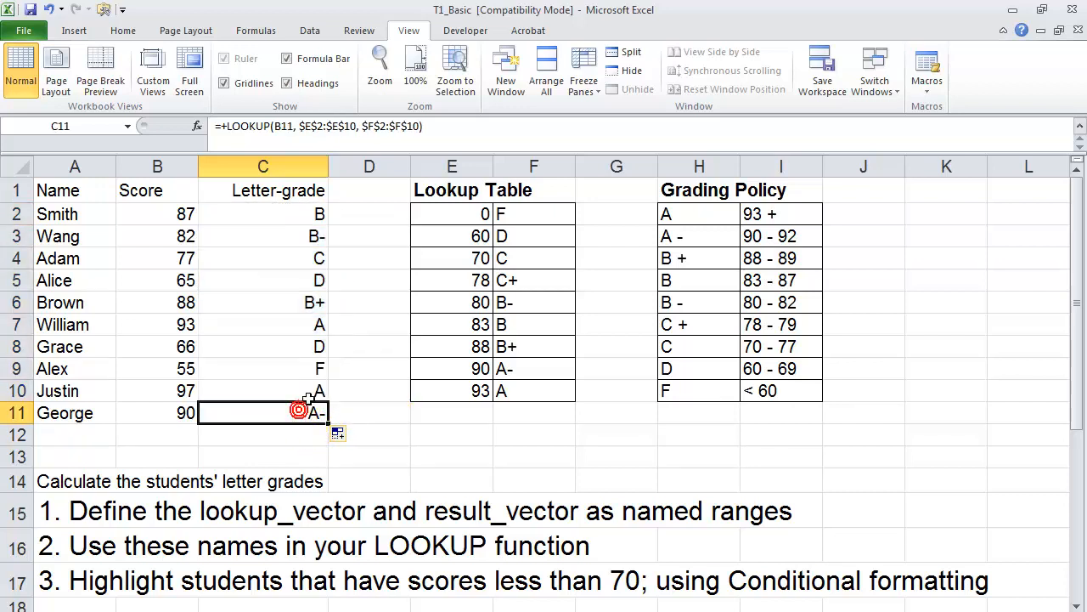
click(307, 389)
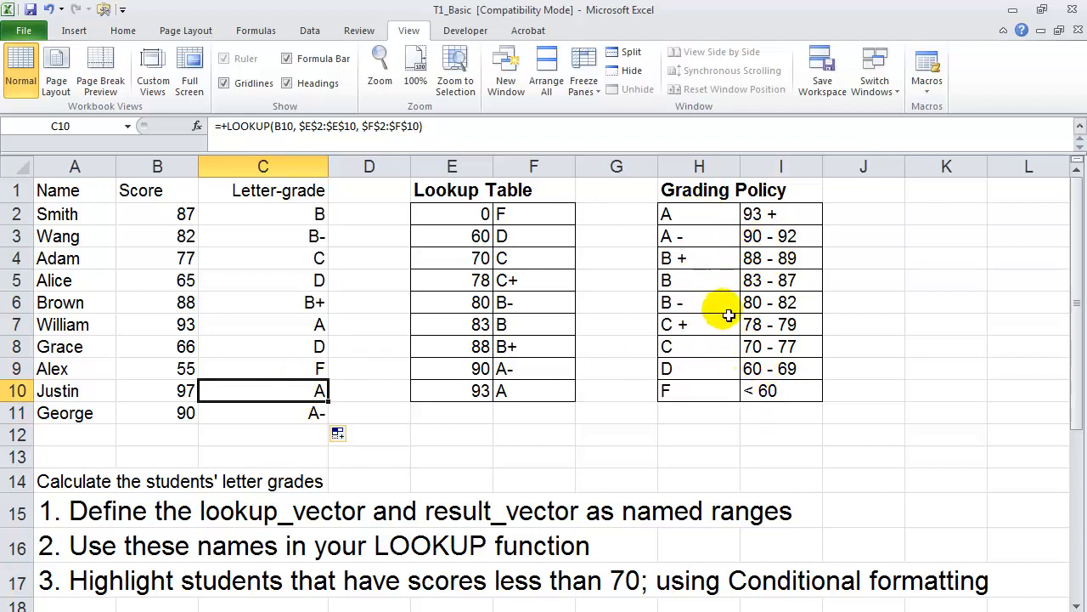
click(293, 369)
click(291, 346)
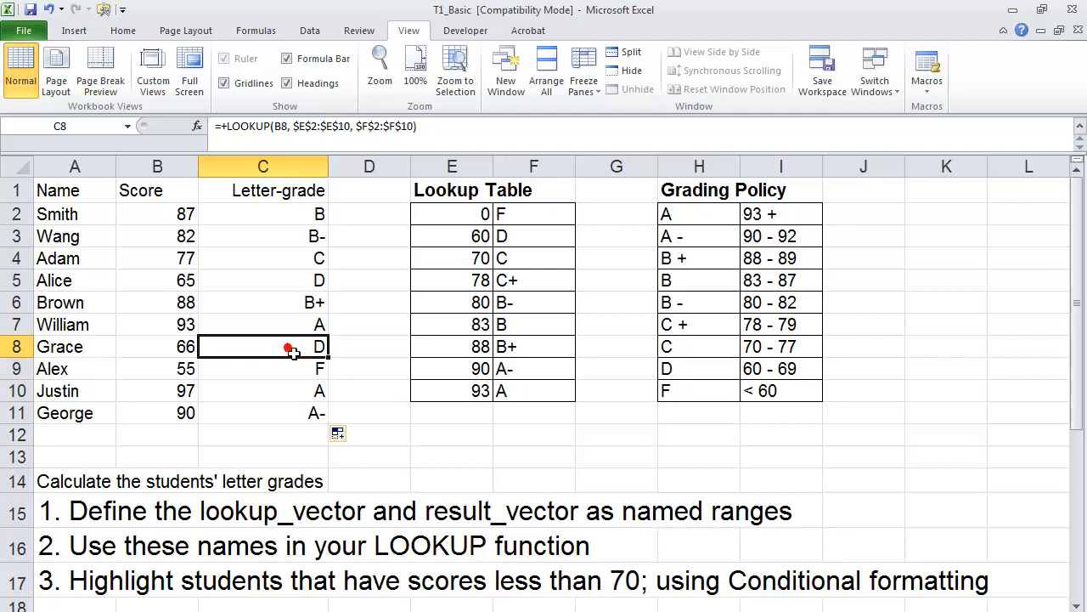
click(293, 329)
click(287, 306)
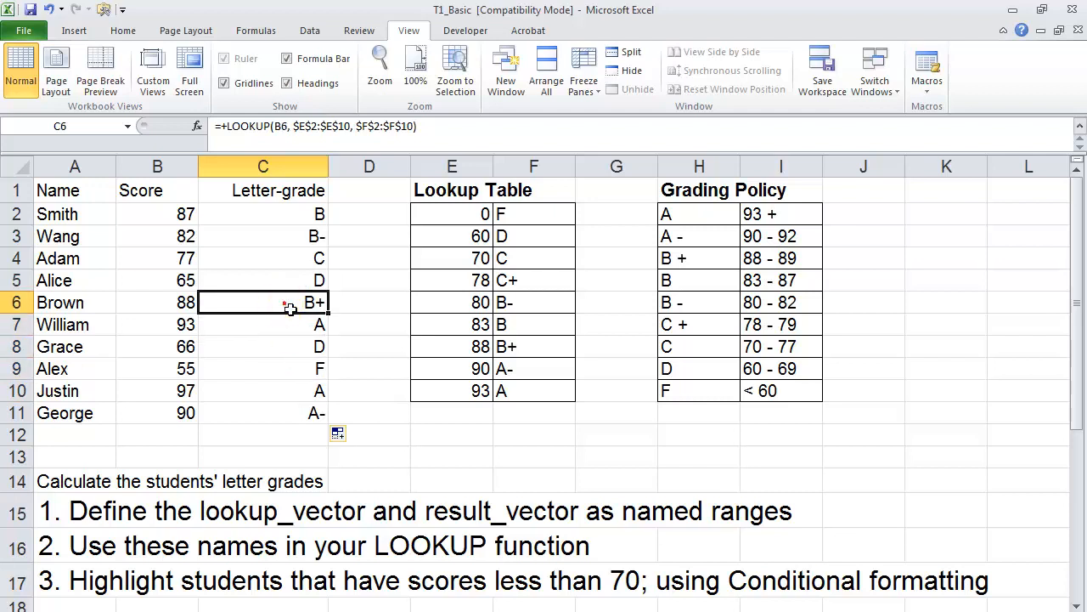
click(287, 286)
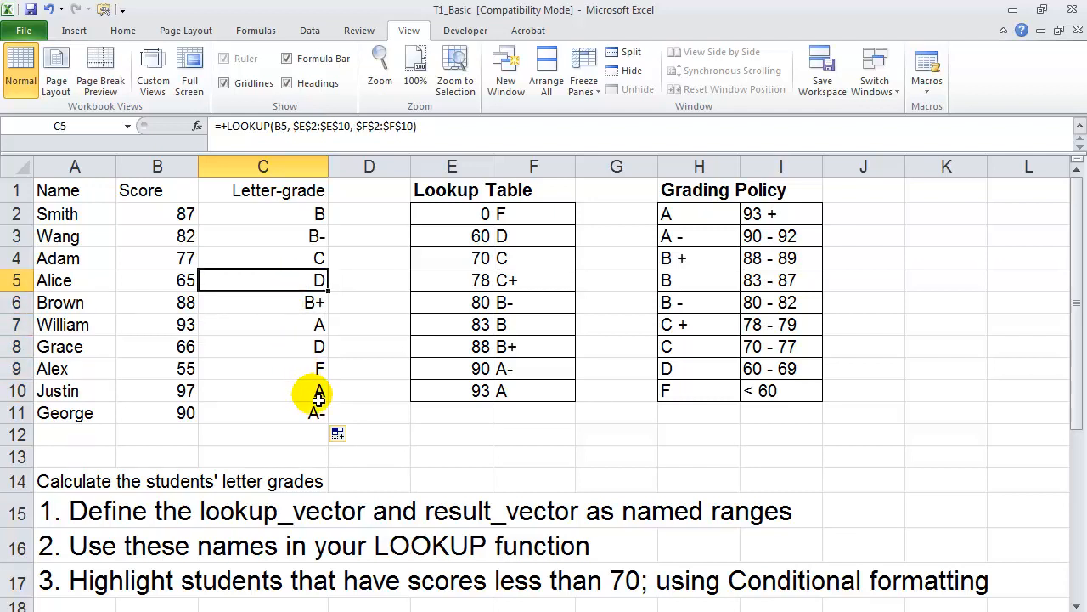